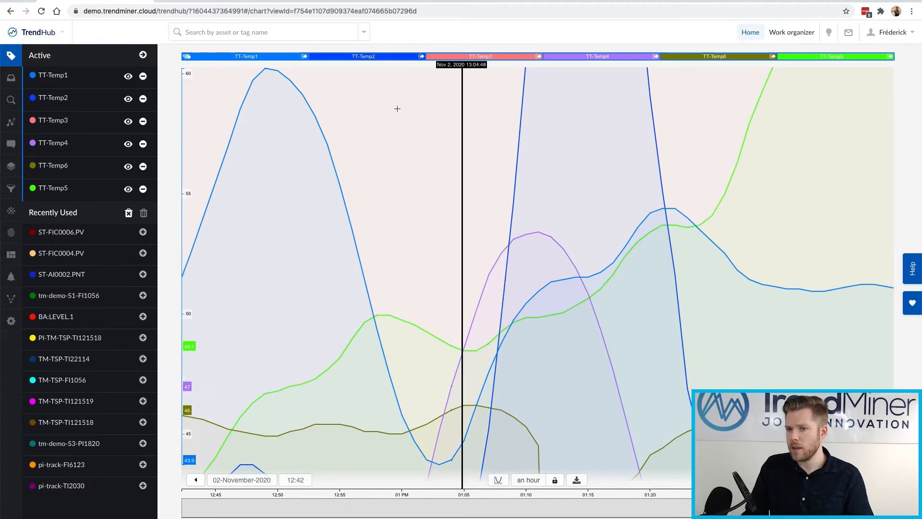
Set TT-Temp1's scale to run from 10 to 100, so the axis tops out at 100.
{"action": "left_click", "coordinate": [58, 77]}
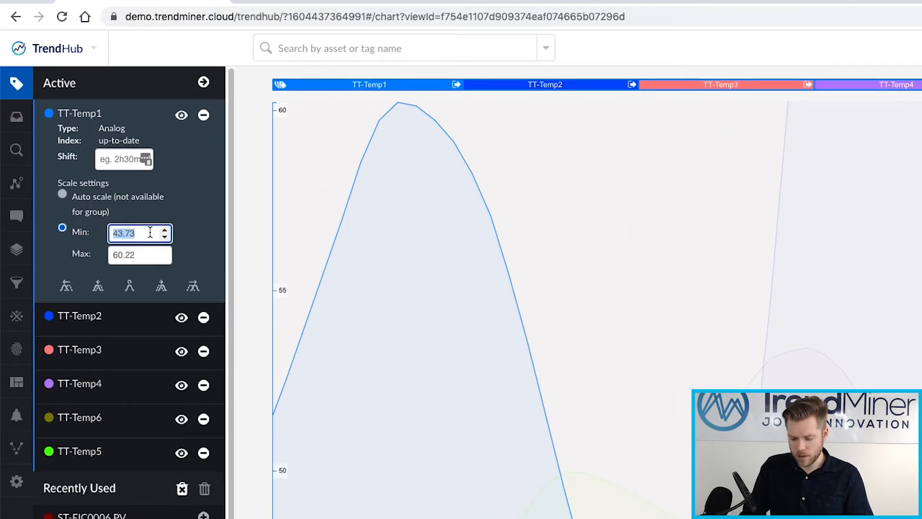
{"action": "double_click", "coordinate": [142, 254]}
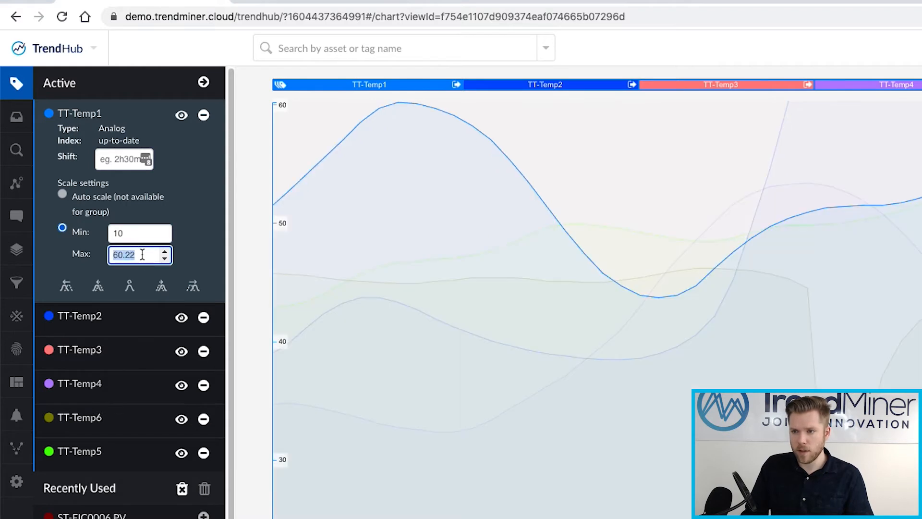
{"action": "type", "text": "100"}
{"action": "left_click", "coordinate": [121, 234]}
{"action": "left_click", "coordinate": [92, 115]}
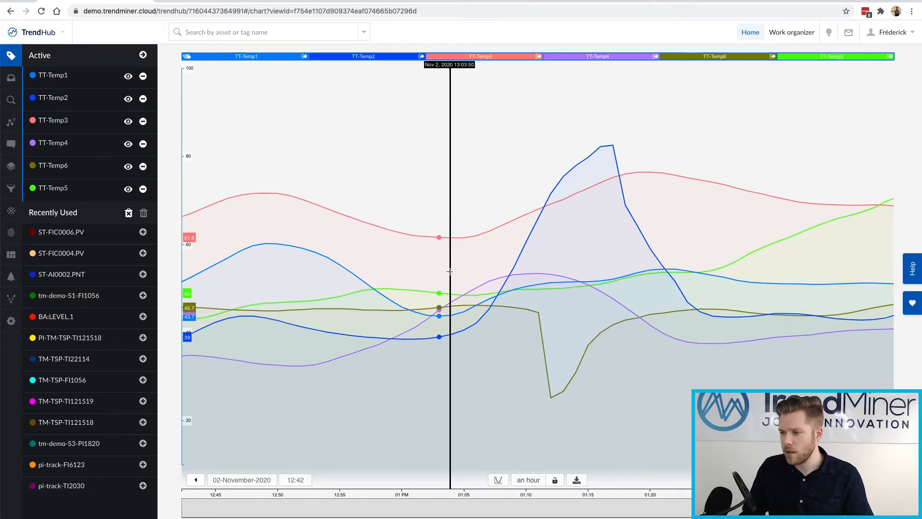
Start a new formula tag with the expression max(A,B,C,D,E,F).
{"action": "left_click", "coordinate": [9, 214]}
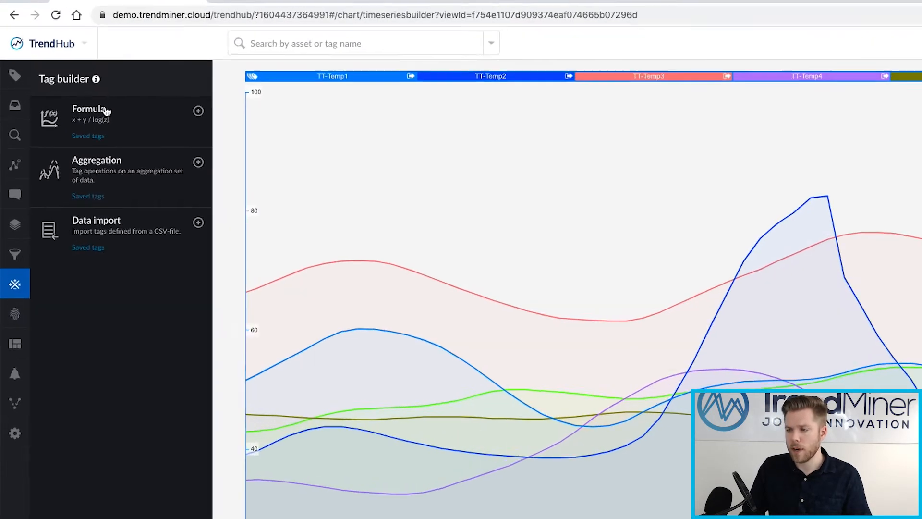
{"action": "left_click", "coordinate": [78, 82]}
{"action": "left_click", "coordinate": [118, 144]}
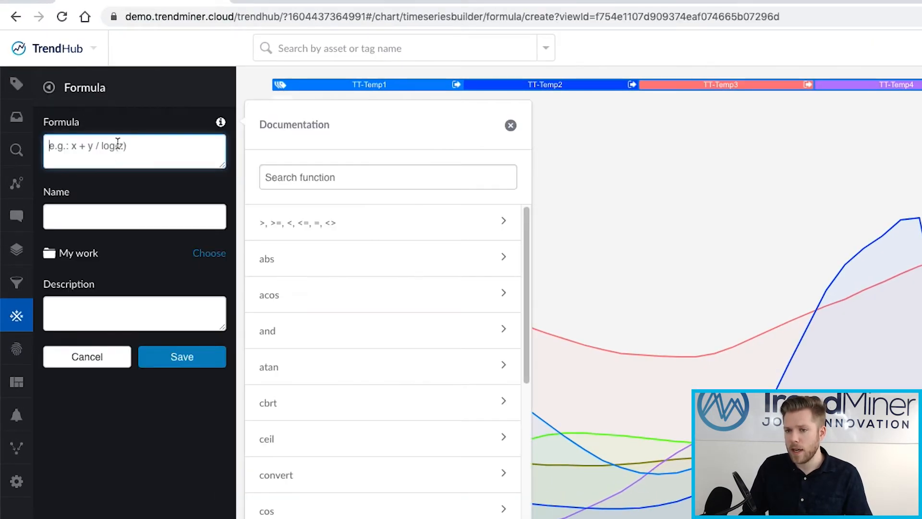
{"action": "type", "text": "MAX"}
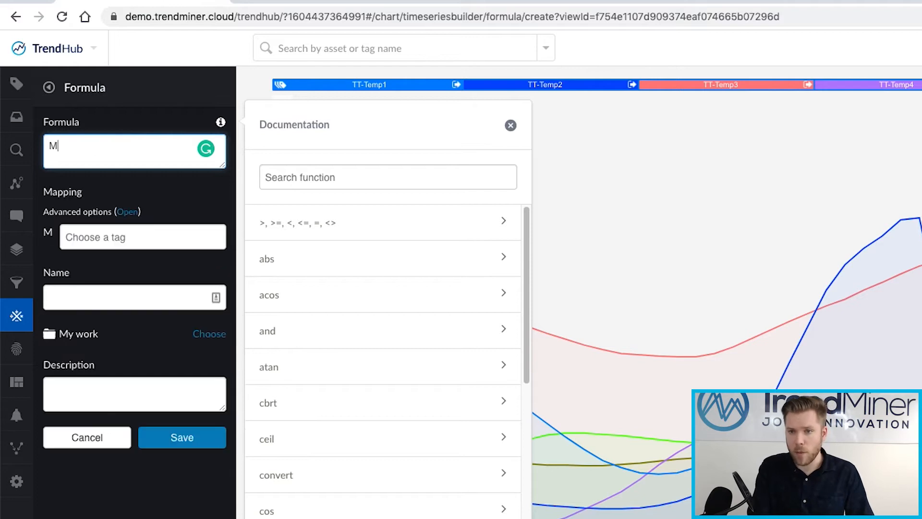
{"action": "key", "text": "BackSpace"}
{"action": "key", "text": "BackSpace"}
{"action": "key", "text": "BackSpace"}
{"action": "type", "text": "max"}
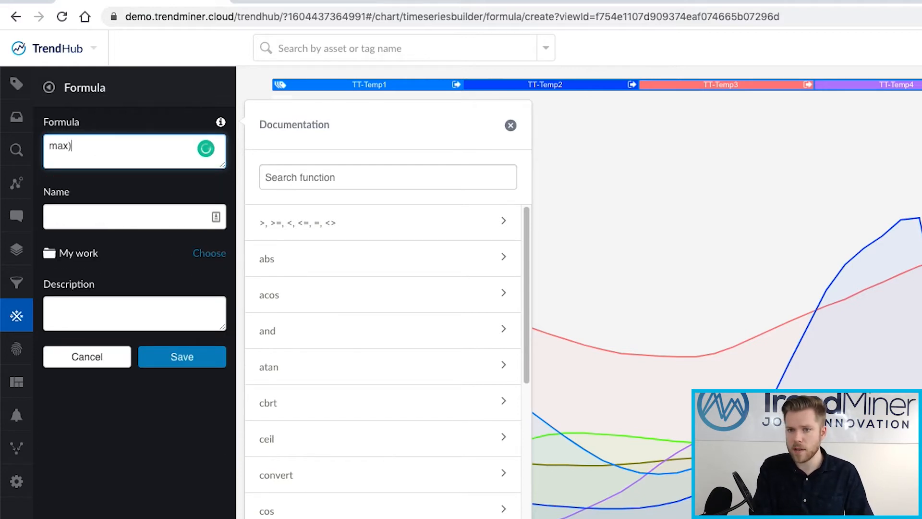
{"action": "type", "text": "(A,"}
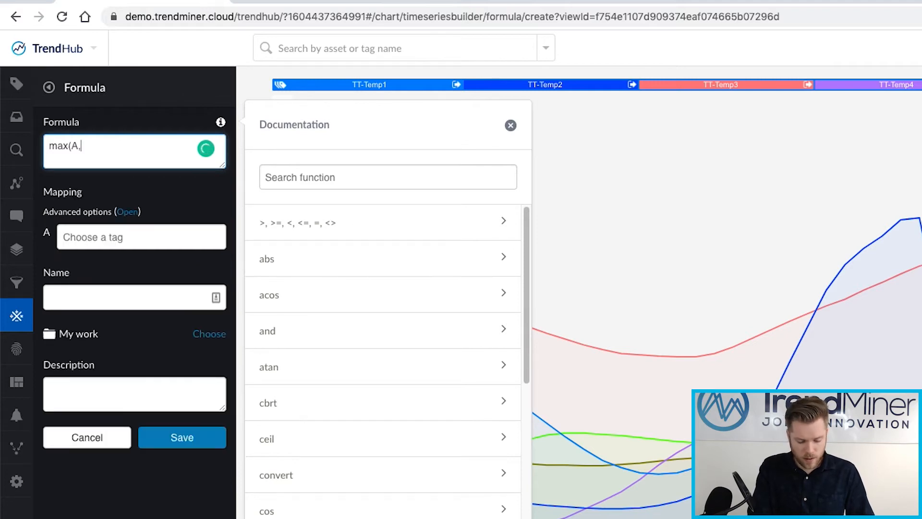
{"action": "type", "text": "B,C,D,E,F"}
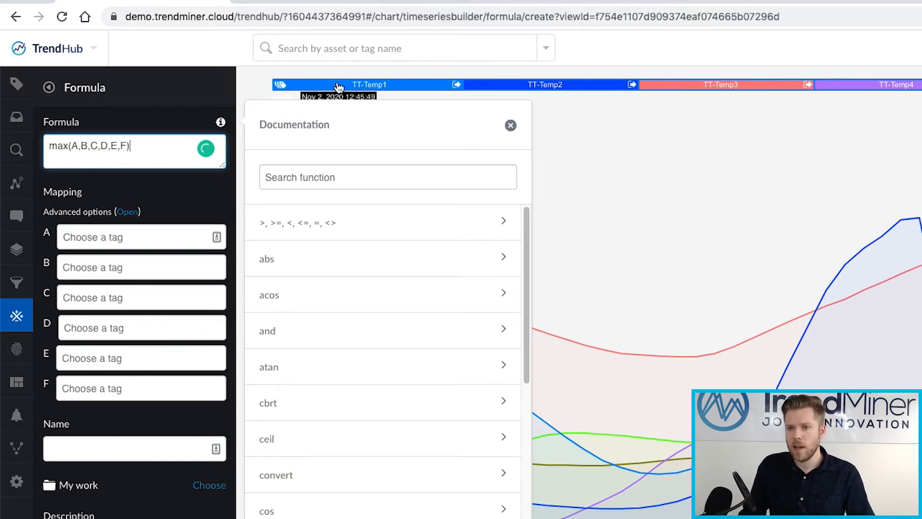
Map variables A–F to TT-Temp1 through TT-Temp6, name the tag TT-TempMax and save it.
{"action": "left_click", "coordinate": [124, 237]}
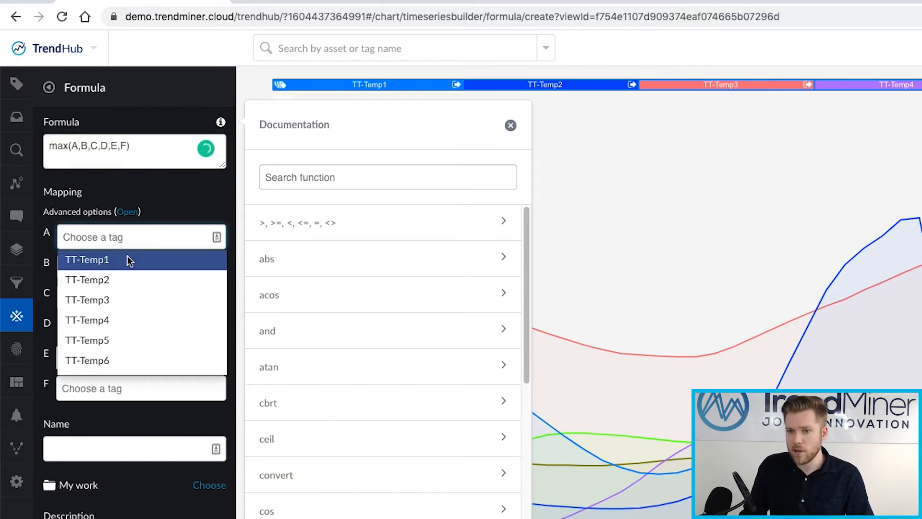
{"action": "left_click", "coordinate": [117, 261]}
{"action": "left_click", "coordinate": [116, 309]}
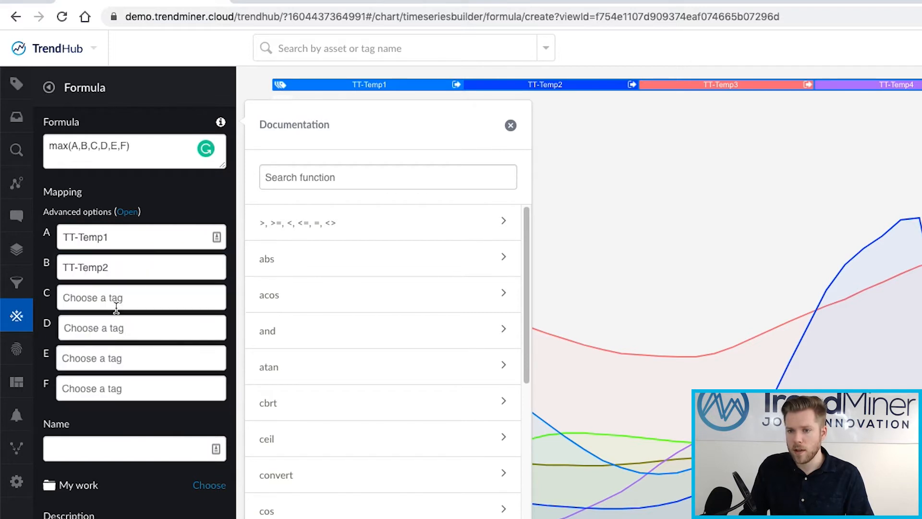
{"action": "left_click", "coordinate": [119, 302]}
{"action": "left_click", "coordinate": [120, 365]}
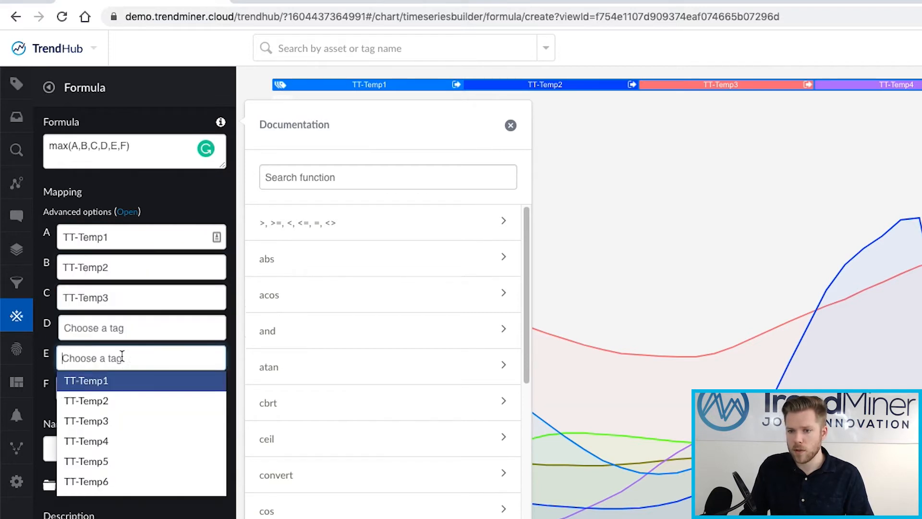
{"action": "left_click", "coordinate": [123, 410]}
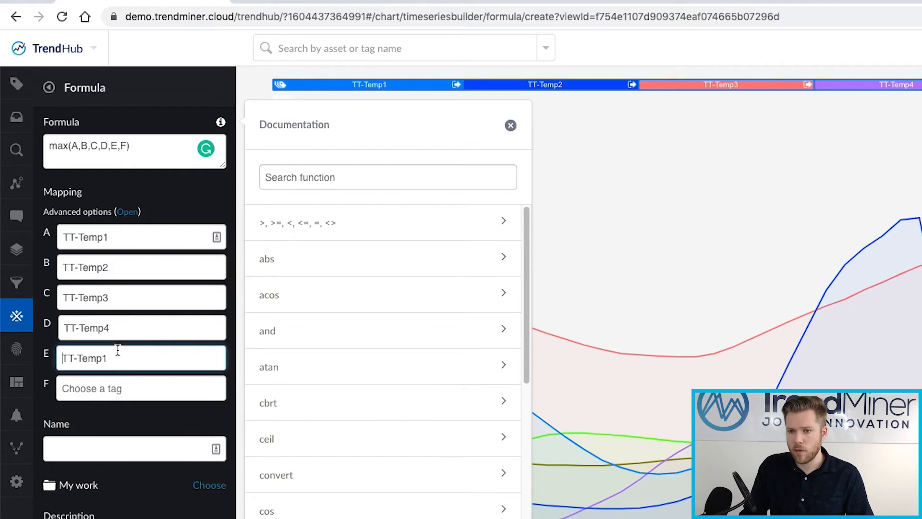
{"action": "key", "text": "BackSpace"}
{"action": "type", "text": "5"}
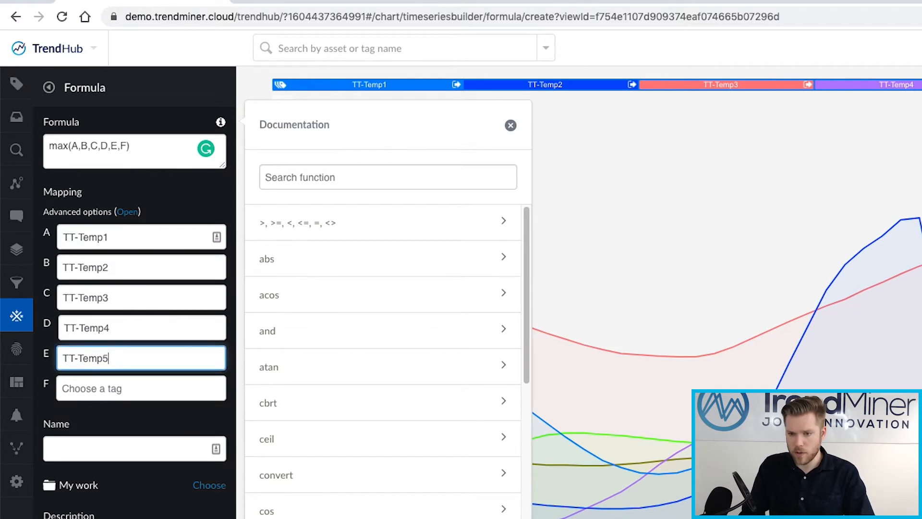
{"action": "left_click", "coordinate": [111, 389]}
{"action": "left_click", "coordinate": [149, 511]}
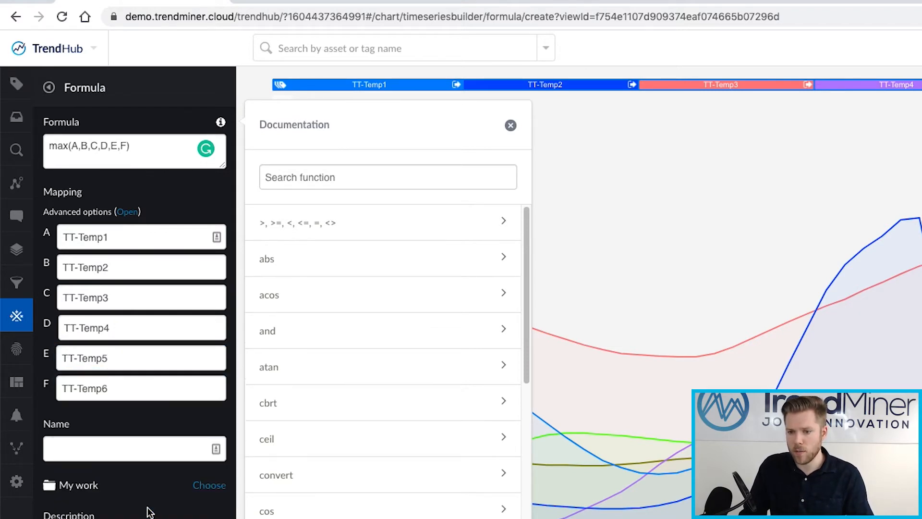
{"action": "left_click", "coordinate": [133, 450]}
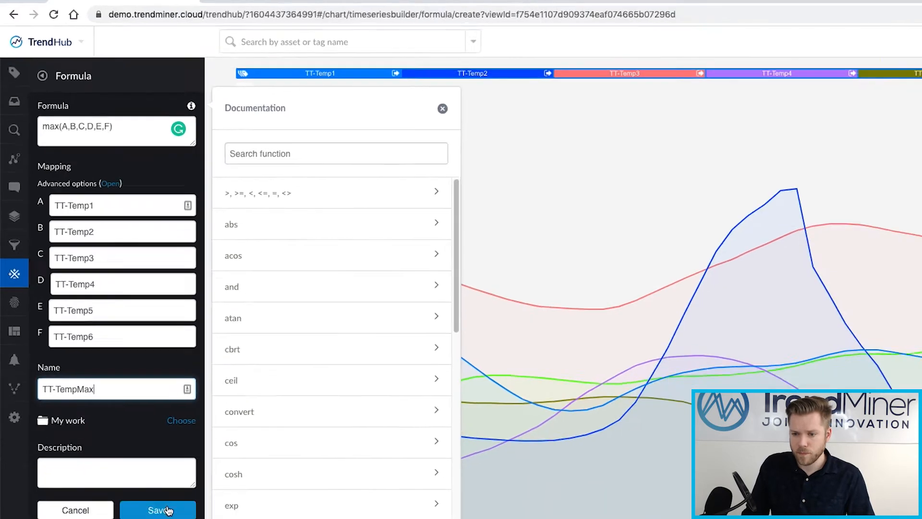
{"action": "left_click", "coordinate": [129, 392]}
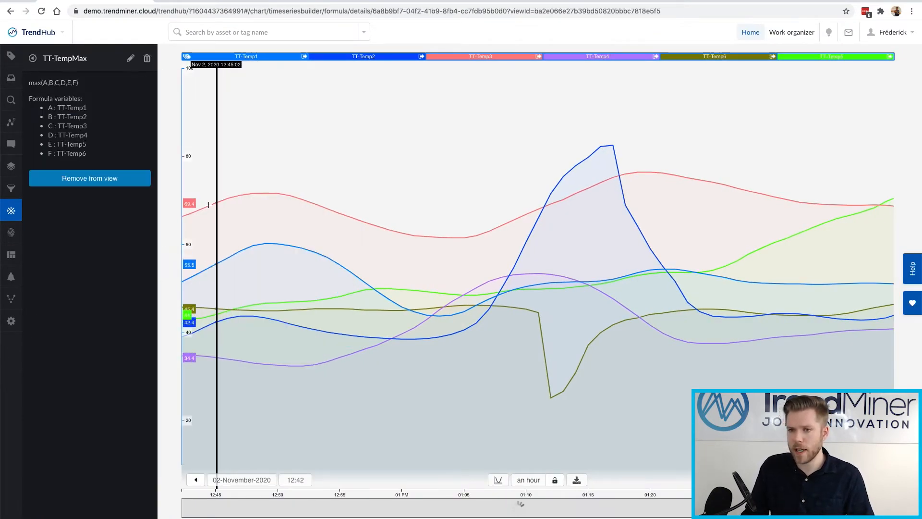
Show TT-TempMax on the chart beside the six TT-Temp tags and close its formula details.
{"action": "left_click_drag", "start_coordinate": [716, 56], "coordinate": [534, 56]}
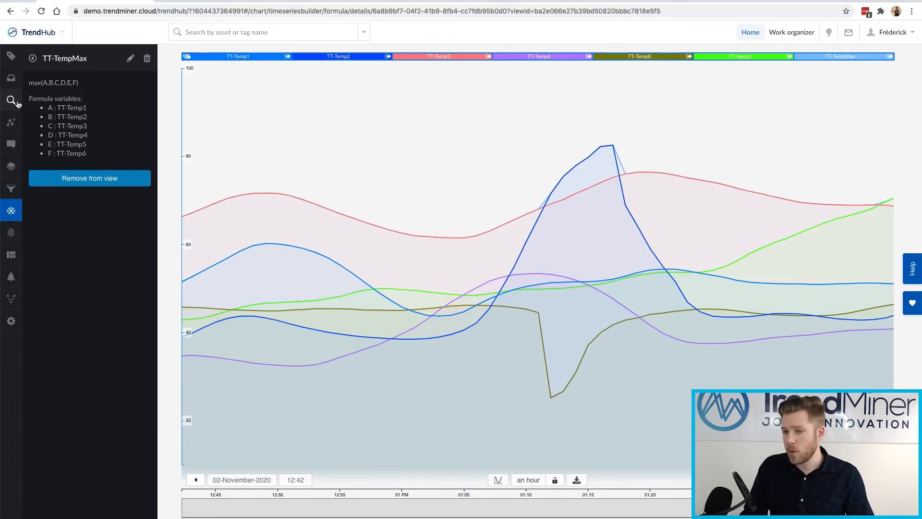
{"action": "left_click", "coordinate": [12, 208]}
Start another formula tag with the expression min(A,B,C,D,E,F).
{"action": "left_click", "coordinate": [33, 59]}
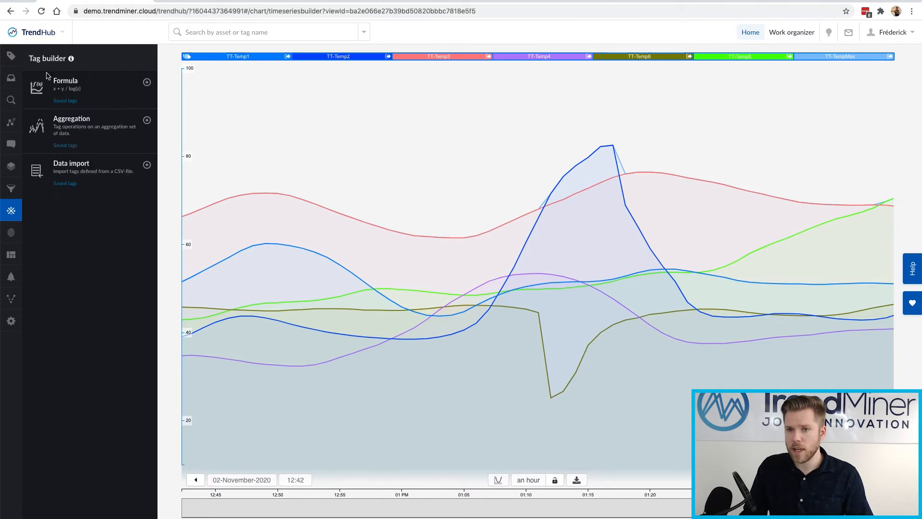
{"action": "left_click", "coordinate": [75, 87]}
{"action": "left_click", "coordinate": [78, 98]}
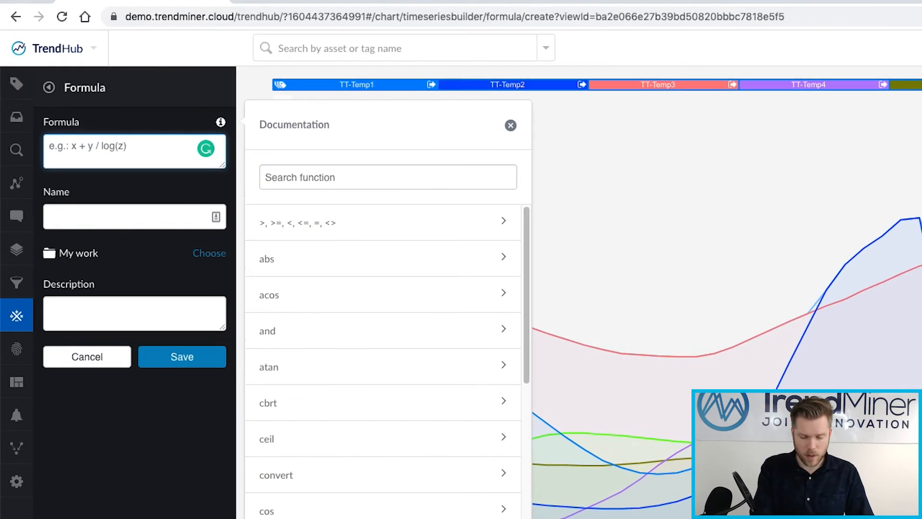
{"action": "type", "text": "mix"}
{"action": "key", "text": "BackSpace"}
{"action": "type", "text": "n(A,B,C"}
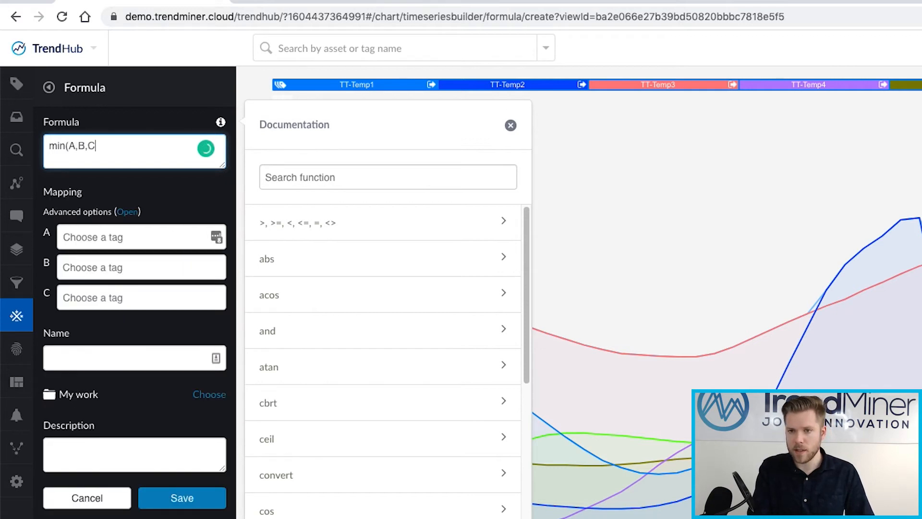
{"action": "type", "text": ",D,E,F_"}
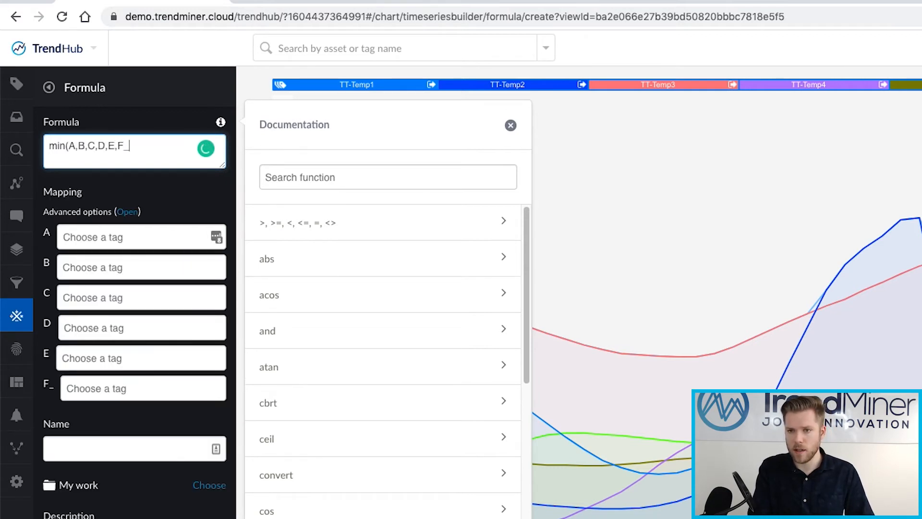
Map variables A–F to TT-Temp1 through TT-Temp6.
{"action": "left_click", "coordinate": [185, 231]}
{"action": "left_click", "coordinate": [153, 253]}
{"action": "left_click", "coordinate": [141, 261]}
{"action": "left_click", "coordinate": [131, 309]}
{"action": "left_click", "coordinate": [123, 302]}
{"action": "left_click", "coordinate": [124, 359]}
{"action": "left_click", "coordinate": [121, 362]}
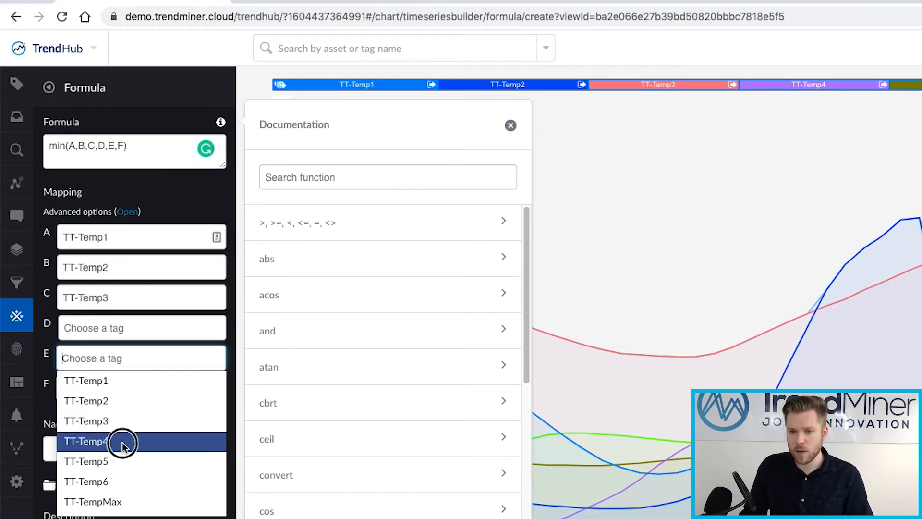
{"action": "left_click", "coordinate": [124, 440]}
{"action": "left_click", "coordinate": [128, 326]}
{"action": "left_click", "coordinate": [128, 414]}
{"action": "left_click", "coordinate": [128, 362]}
{"action": "key", "text": "BackSpace"}
{"action": "type", "text": "5"}
{"action": "left_click", "coordinate": [118, 387]}
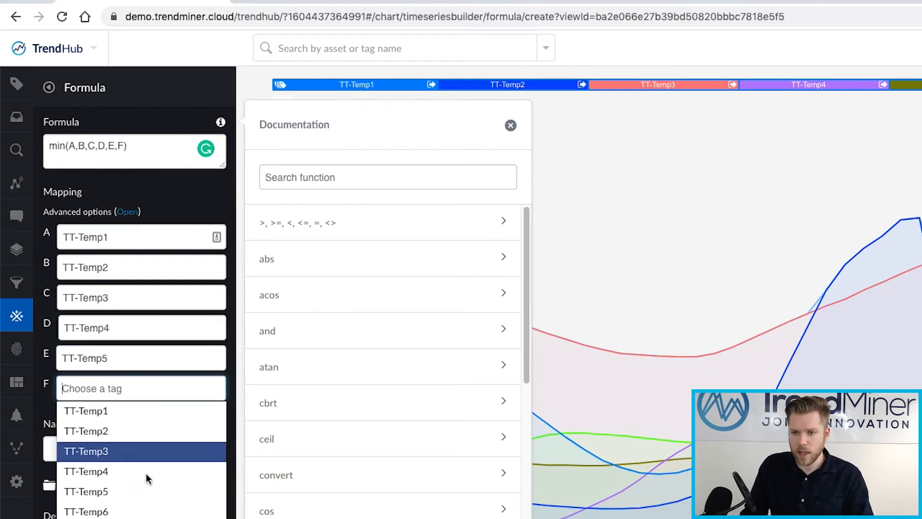
{"action": "left_click", "coordinate": [144, 511]}
Name the tag TT-TempMin, save it, and merge it into the chart's main legend group.
{"action": "left_click", "coordinate": [116, 445]}
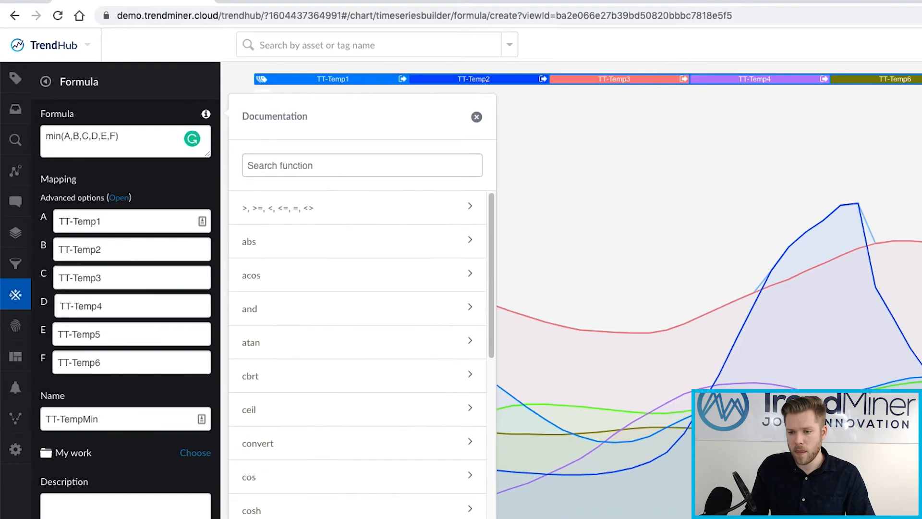
{"action": "left_click", "coordinate": [126, 397]}
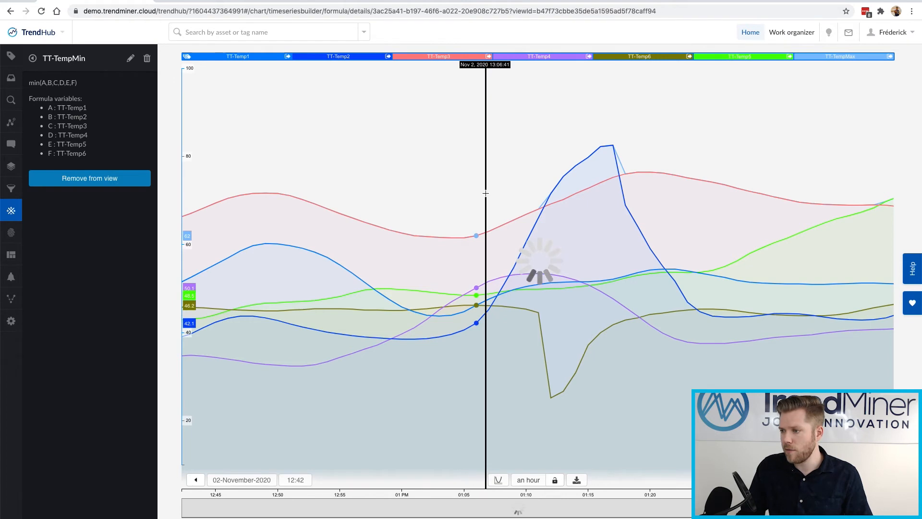
{"action": "left_click_drag", "start_coordinate": [743, 58], "coordinate": [533, 57]}
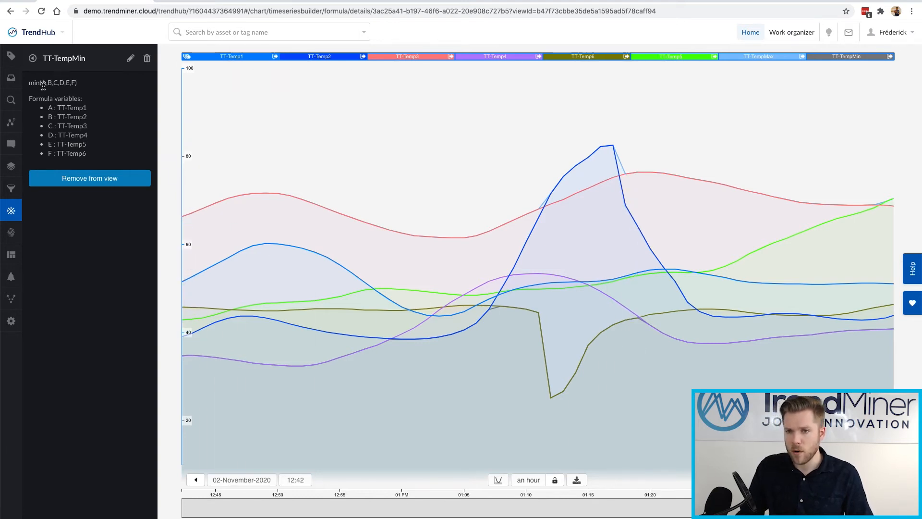
Show the Active tags panel next to the chart plotting only TT-TempMax and TT-TempMin.
{"action": "left_click", "coordinate": [18, 58]}
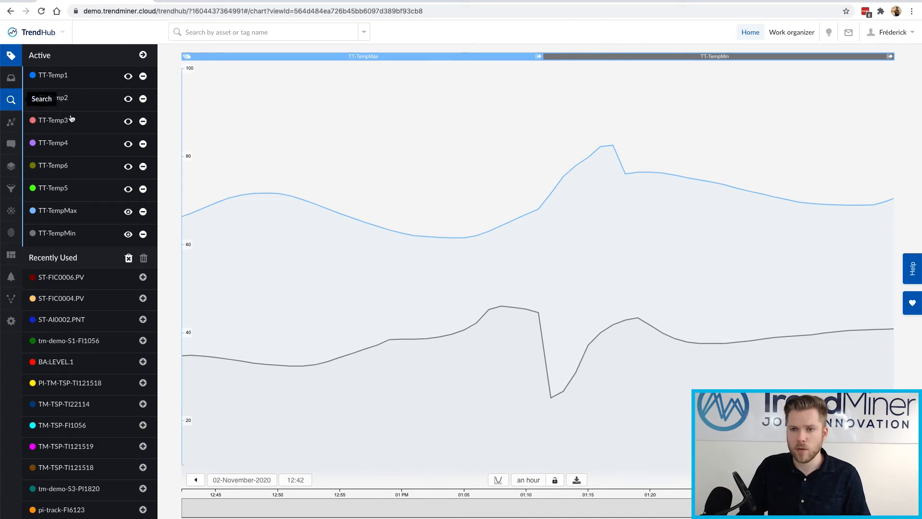
Start a value-based search with the condition TT-TempMax > 75.
{"action": "left_click", "coordinate": [81, 128]}
{"action": "left_click", "coordinate": [77, 87]}
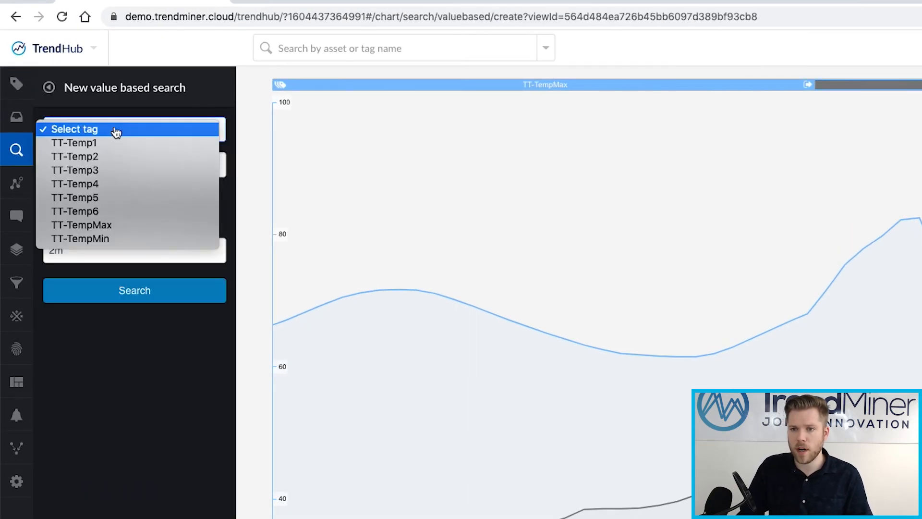
{"action": "left_click", "coordinate": [115, 225]}
{"action": "left_click", "coordinate": [82, 164]}
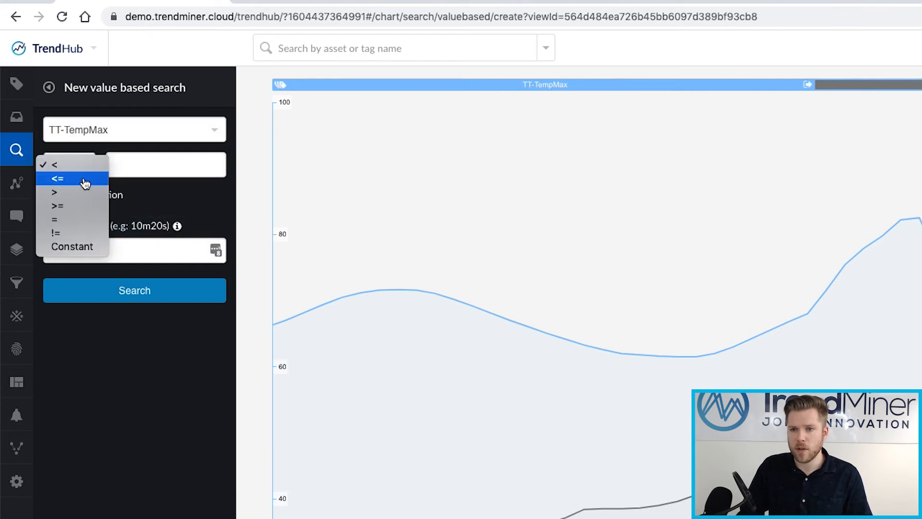
{"action": "left_click", "coordinate": [72, 192]}
{"action": "left_click", "coordinate": [138, 162]}
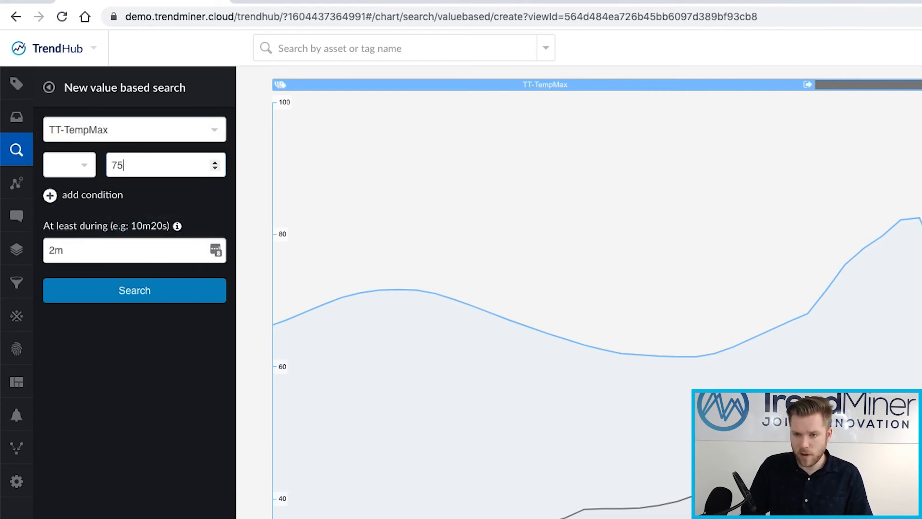
Add a second condition, OR TT-TempMin < 25.
{"action": "left_click", "coordinate": [91, 193]}
{"action": "left_click", "coordinate": [108, 225]}
{"action": "left_click", "coordinate": [144, 194]}
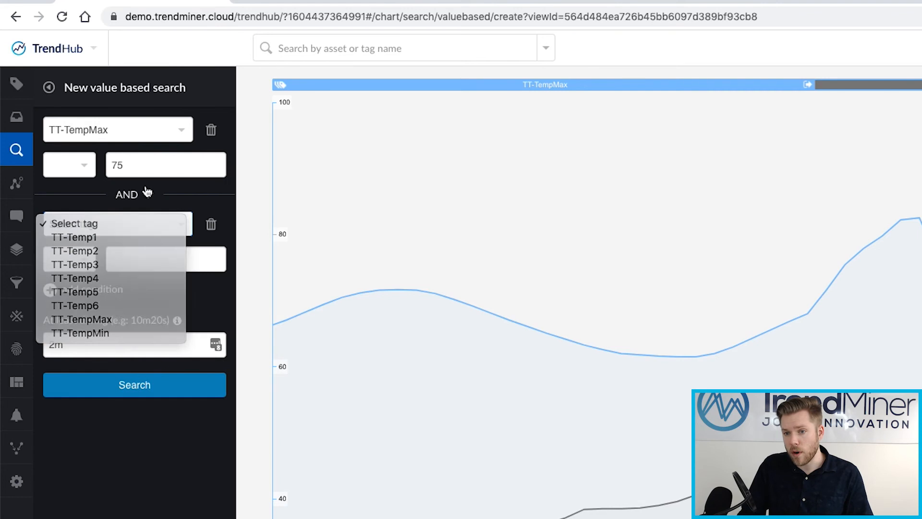
{"action": "left_click", "coordinate": [116, 225]}
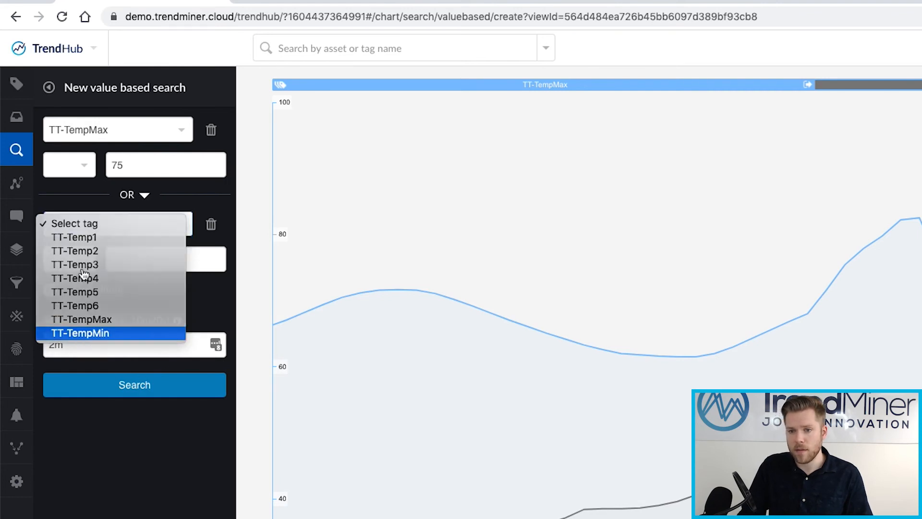
{"action": "left_click", "coordinate": [91, 333]}
{"action": "left_click", "coordinate": [79, 260]}
{"action": "left_click", "coordinate": [168, 266]}
{"action": "left_click", "coordinate": [165, 260]}
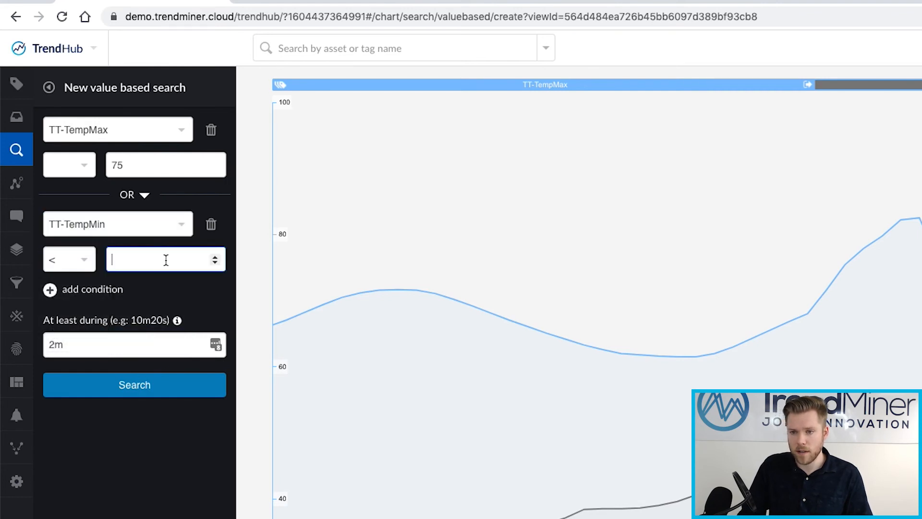
Set the minimum duration to 10m, fix TT-TempMax's greater-than comparison, and run the search.
{"action": "left_click", "coordinate": [104, 342]}
{"action": "type", "text": "10m"}
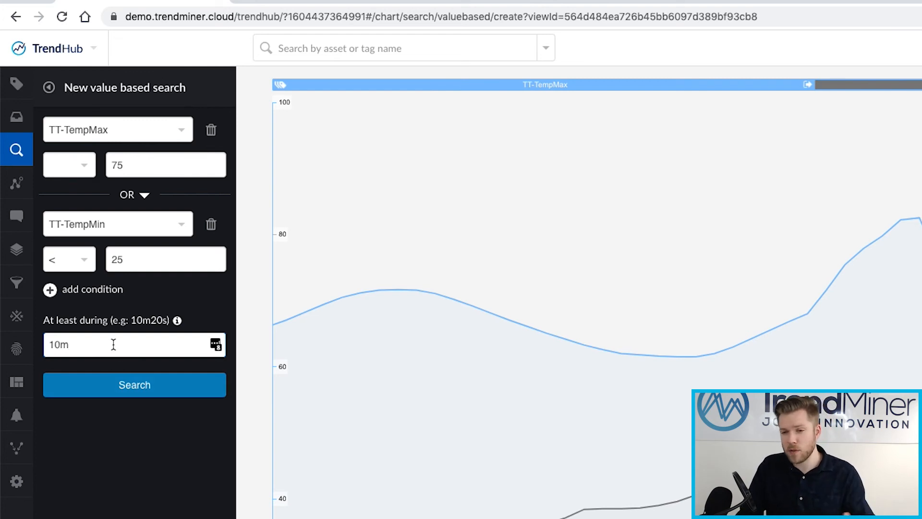
{"action": "left_click", "coordinate": [140, 385]}
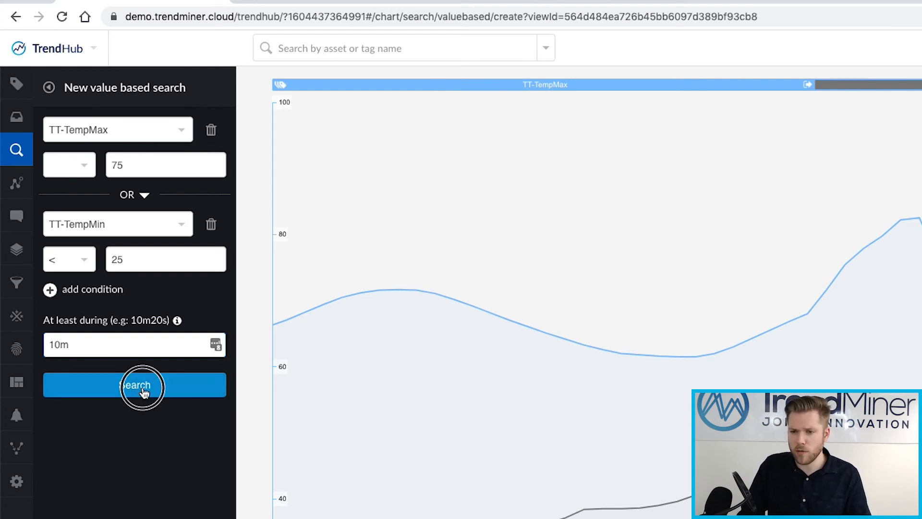
{"action": "left_click", "coordinate": [99, 179]}
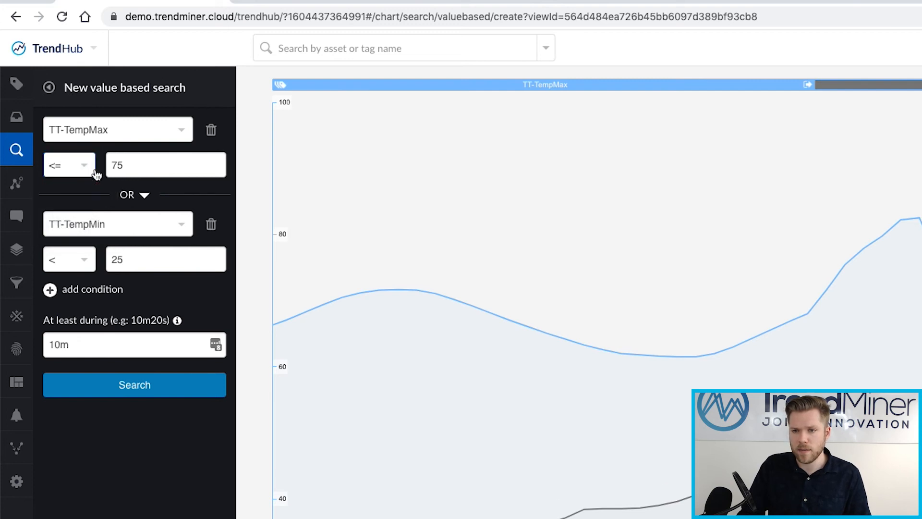
{"action": "left_click", "coordinate": [138, 383]}
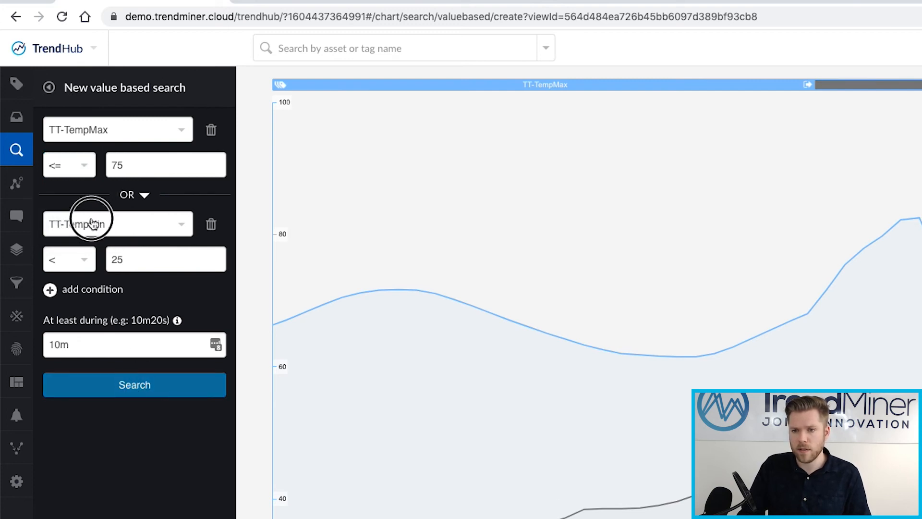
{"action": "left_click", "coordinate": [77, 173]}
{"action": "left_click", "coordinate": [74, 180]}
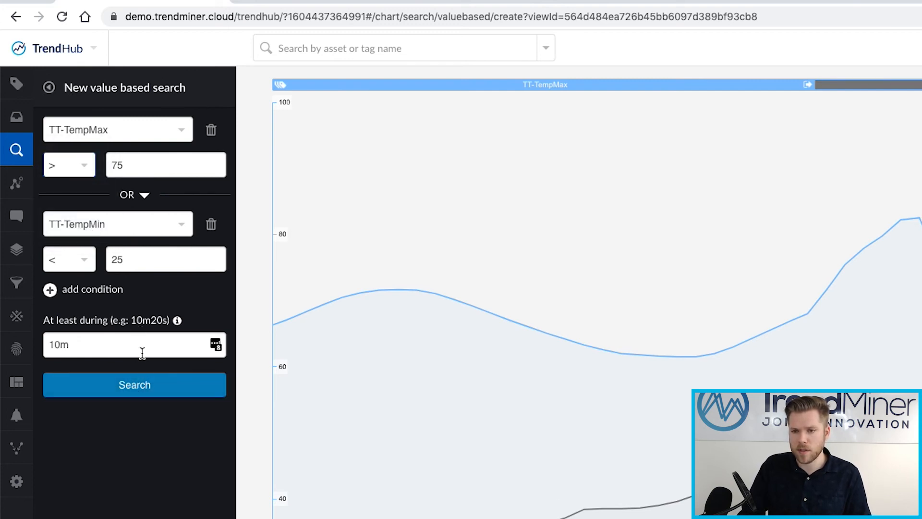
{"action": "left_click", "coordinate": [151, 388]}
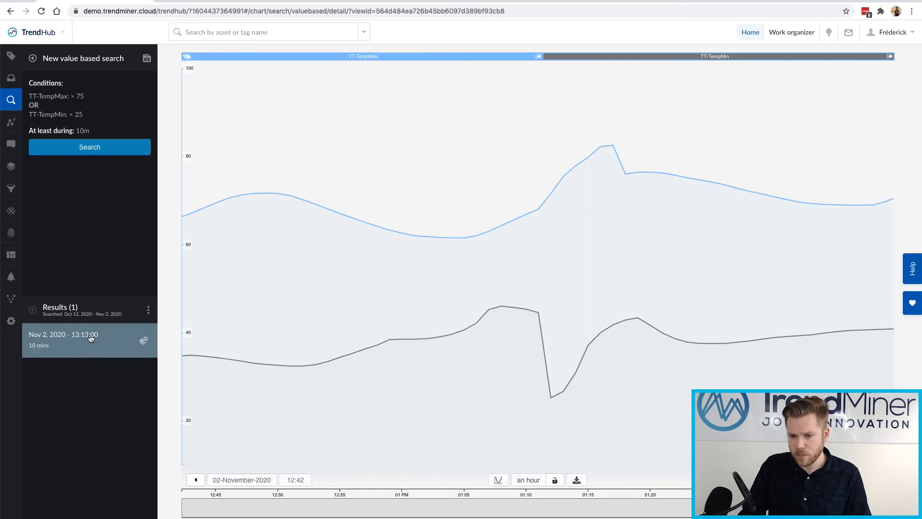
Display the Nov 2, 2020 13:13 result in a 30-minute chart window starting at 13:05.
{"action": "left_click", "coordinate": [133, 346]}
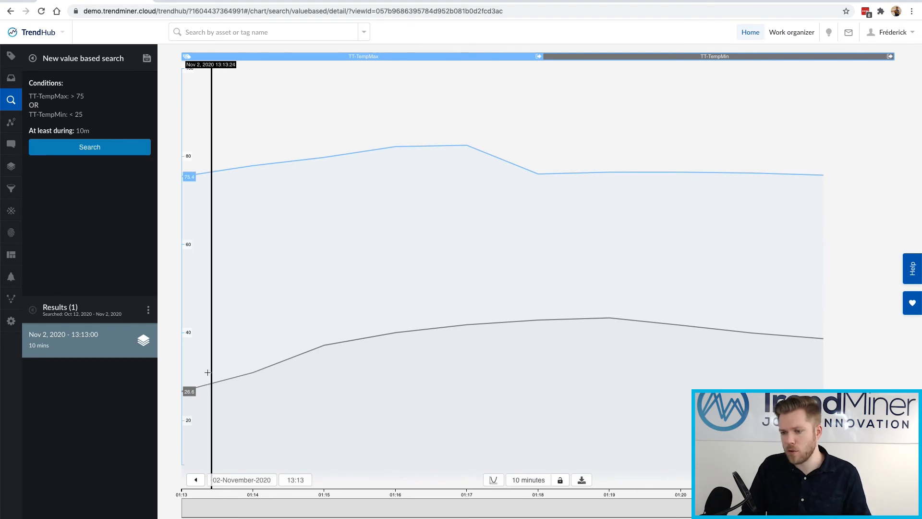
{"action": "left_click", "coordinate": [195, 480]}
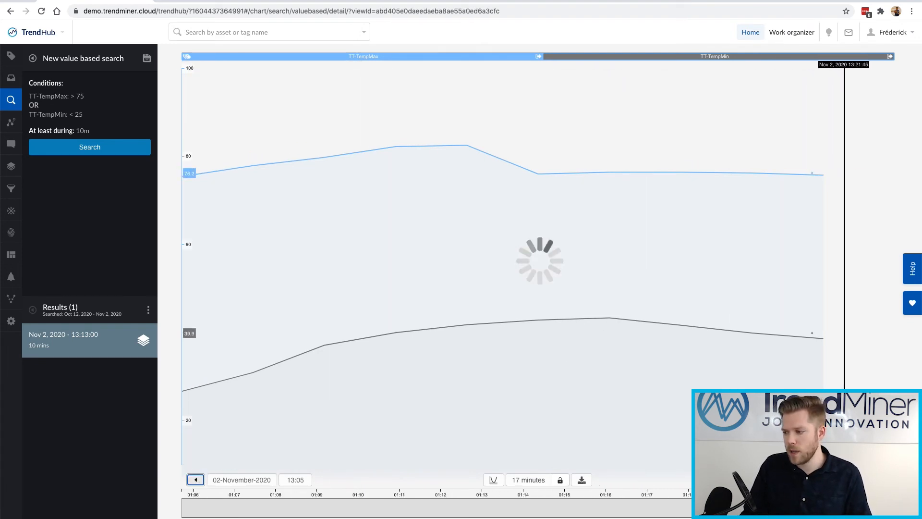
{"action": "left_click", "coordinate": [880, 479]}
{"action": "left_click", "coordinate": [880, 480]}
{"action": "left_click", "coordinate": [880, 480]}
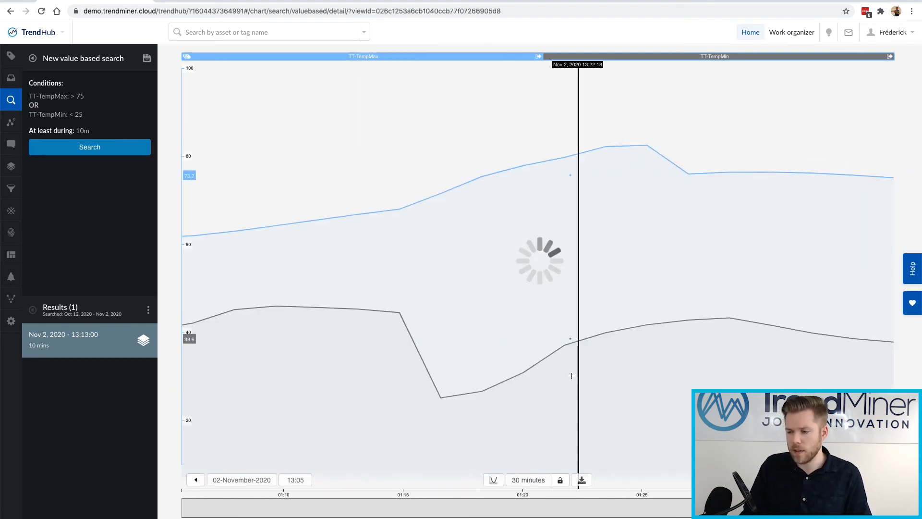
{"action": "left_click_drag", "start_coordinate": [300, 305], "coordinate": [473, 312]}
{"action": "left_click", "coordinate": [462, 311]}
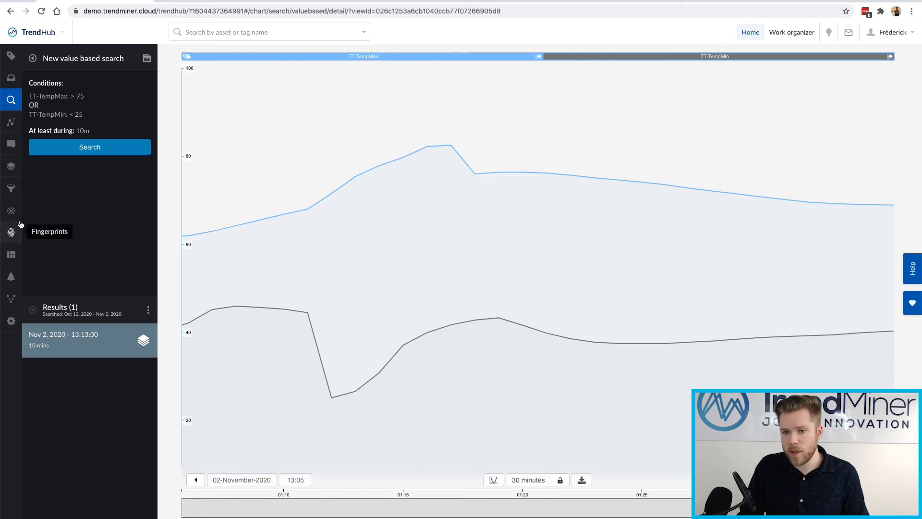
Save the search as ExtremeTemperatureDetected and open the Monitor & alert list.
{"action": "left_click", "coordinate": [146, 58]}
{"action": "left_click", "coordinate": [100, 99]}
{"action": "type", "text": "ExtremeTemperature"}
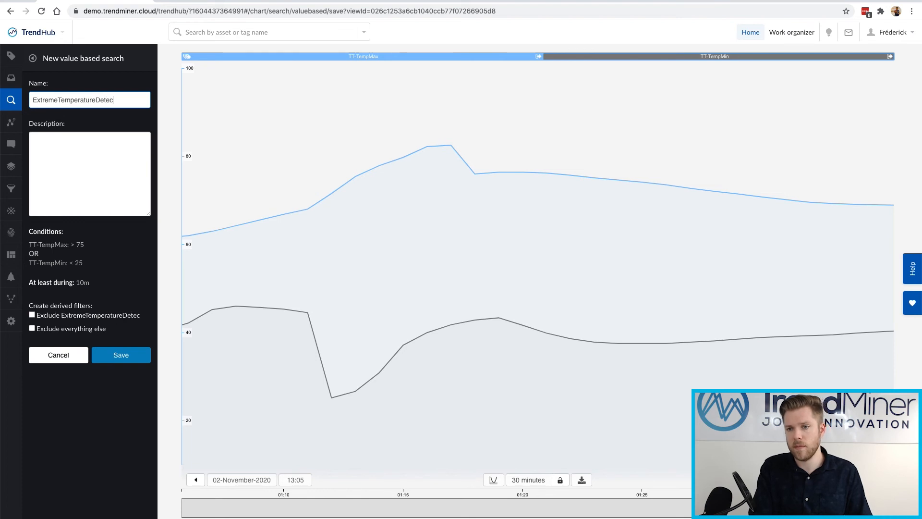
{"action": "left_click", "coordinate": [115, 355]}
{"action": "left_click", "coordinate": [11, 276]}
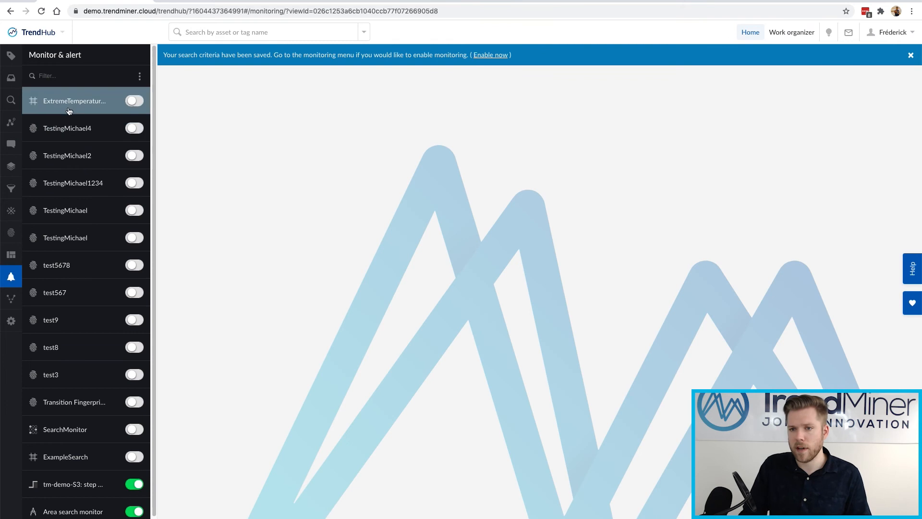
Give ExtremeTemperatureDetected an email alert to the recipient's address and switch its monitoring on.
{"action": "left_click", "coordinate": [72, 102]}
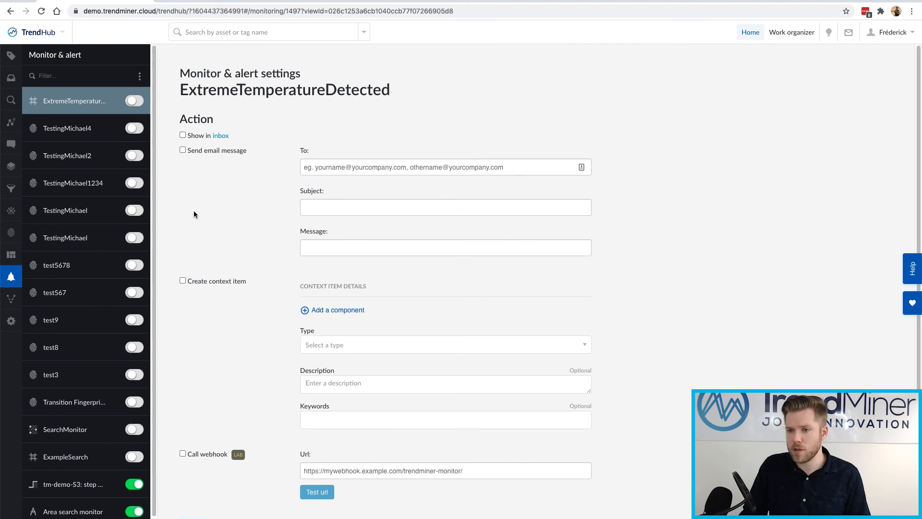
{"action": "left_click", "coordinate": [199, 153]}
{"action": "left_click", "coordinate": [324, 170]}
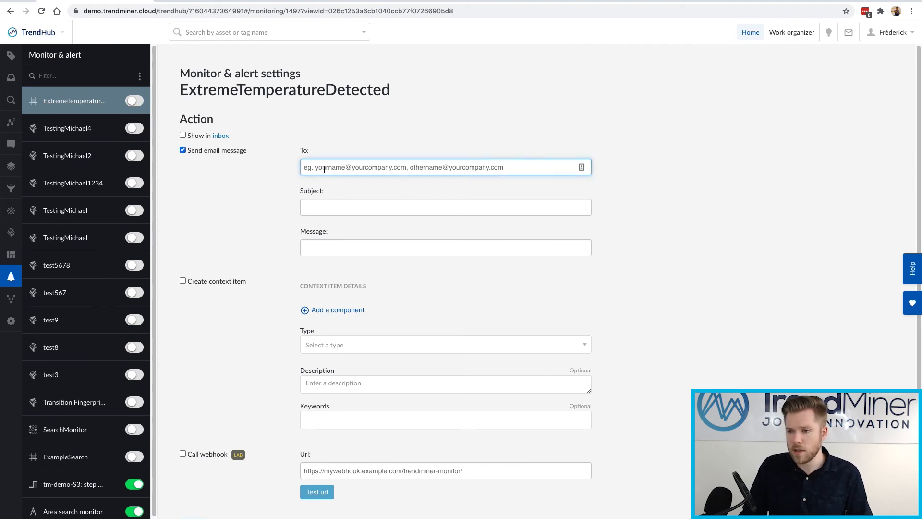
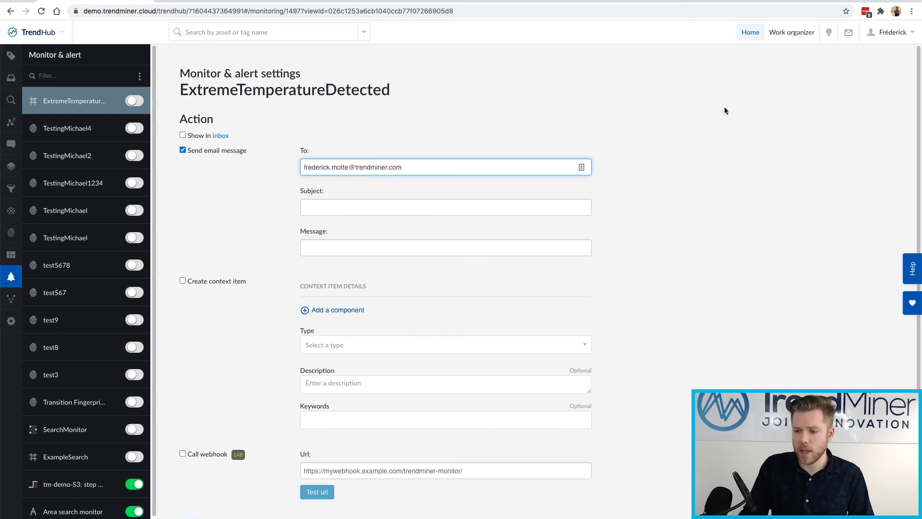
{"action": "left_click", "coordinate": [201, 517]}
{"action": "left_click", "coordinate": [134, 101]}
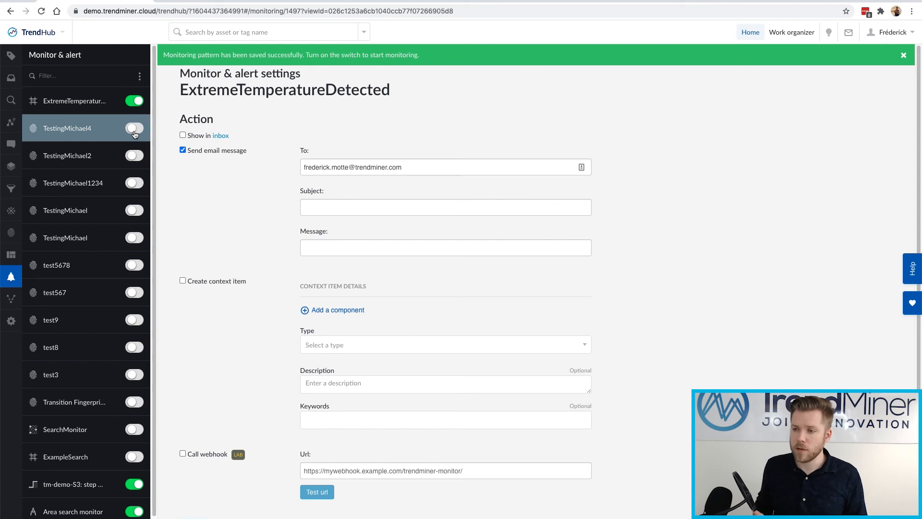